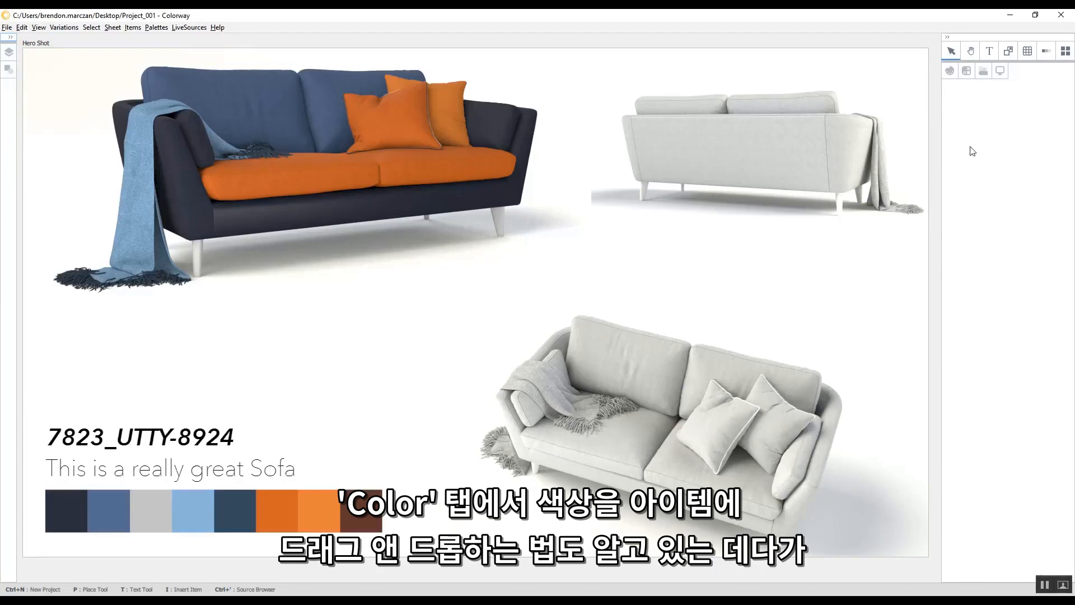
Recolour both seat cushions of the front-view sofa with PANTONE 17-4028 TCX Riverside from the Default Palette.
{"action": "left_click", "coordinate": [967, 71]}
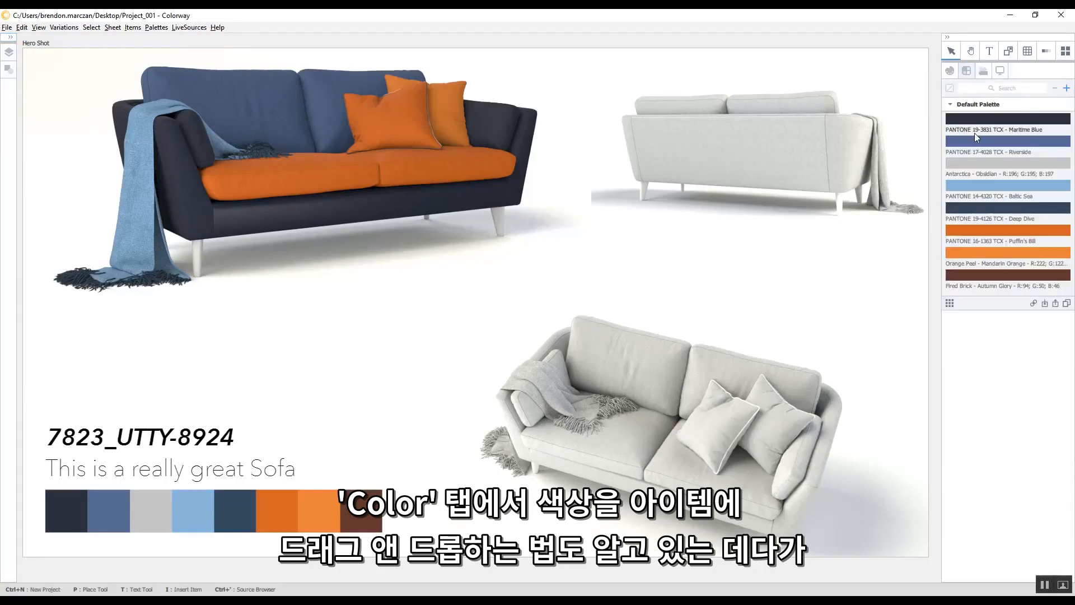
{"action": "left_click_drag", "start_coordinate": [974, 137], "coordinate": [447, 152]}
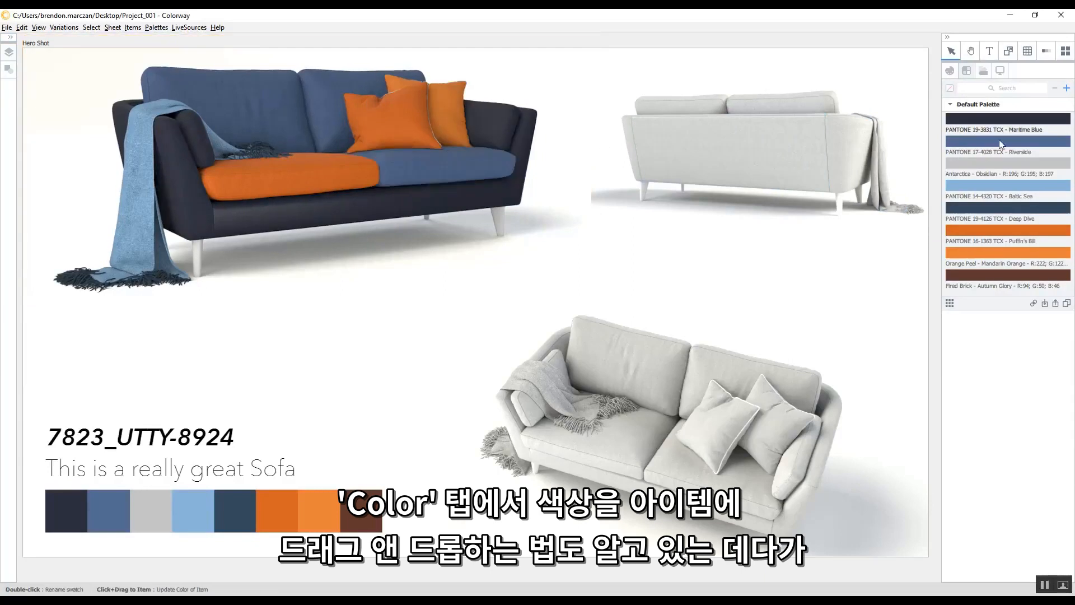
{"action": "left_click_drag", "start_coordinate": [999, 140], "coordinate": [341, 163]}
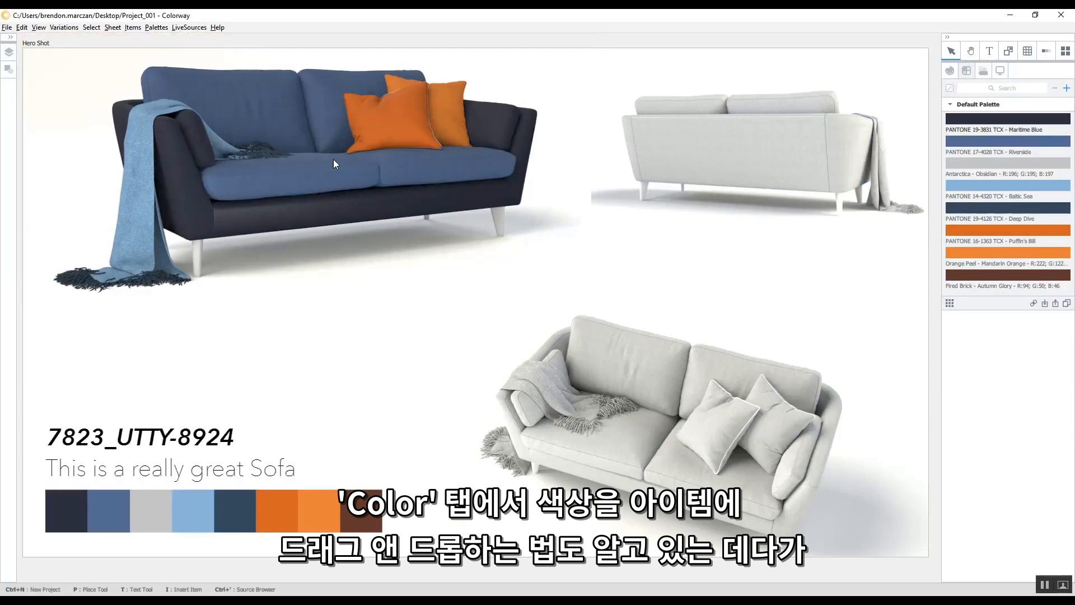
Apply Maritime Blue to the rear-view sofa's back panel, Puffin's Bill to its back cushions, and orange to one top-view back cushion.
{"action": "left_click_drag", "start_coordinate": [963, 119], "coordinate": [807, 140]}
{"action": "left_click_drag", "start_coordinate": [1006, 227], "coordinate": [687, 103]}
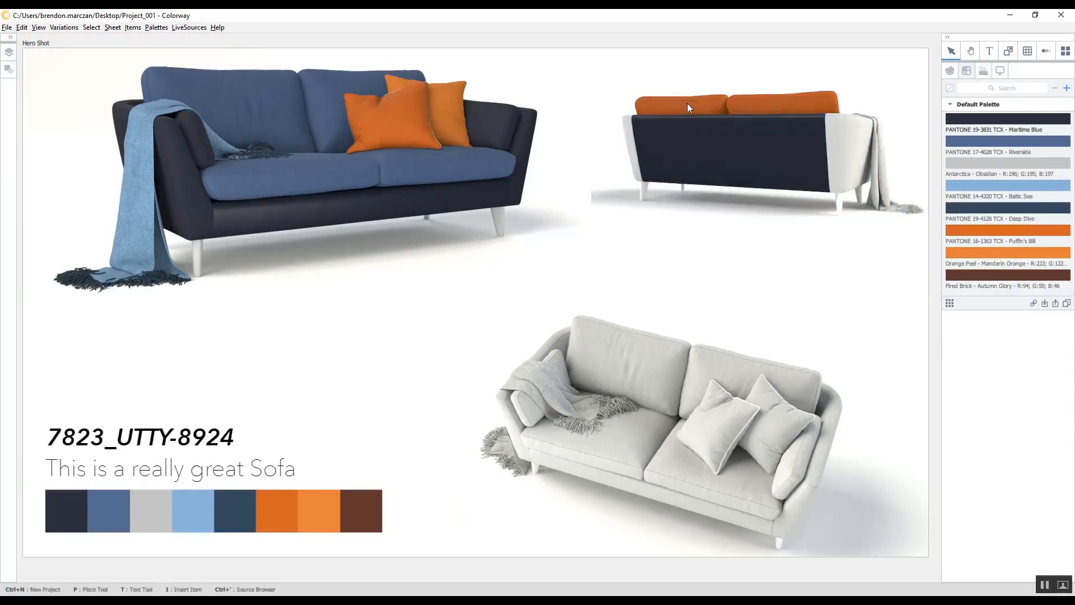
{"action": "left_click_drag", "start_coordinate": [1004, 246], "coordinate": [655, 369]}
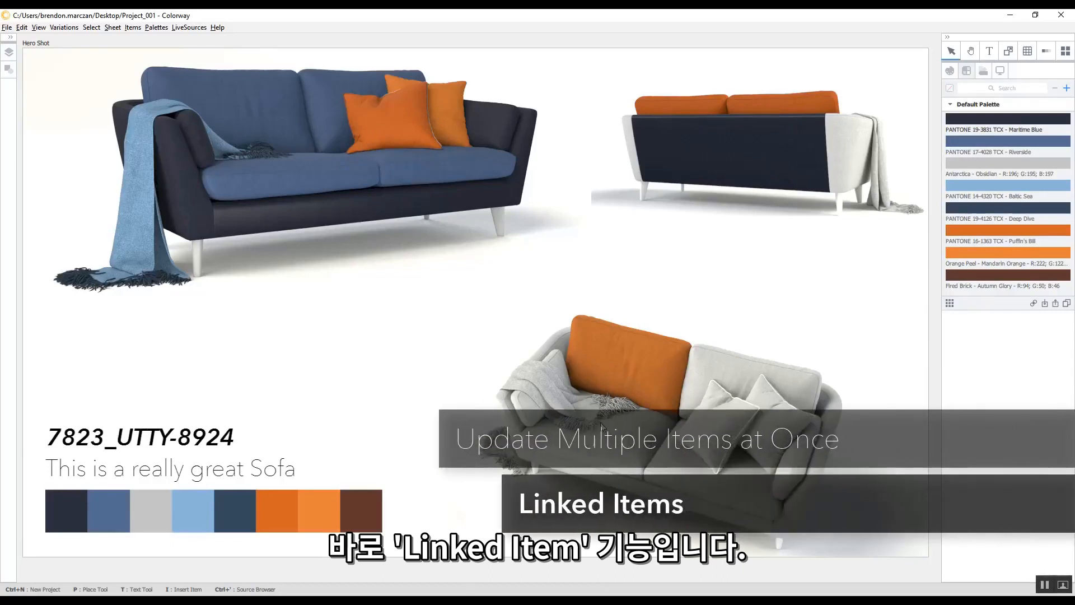
Open the Linked Items window and create a linked group from the front-view sofa.
{"action": "left_click", "coordinate": [325, 123]}
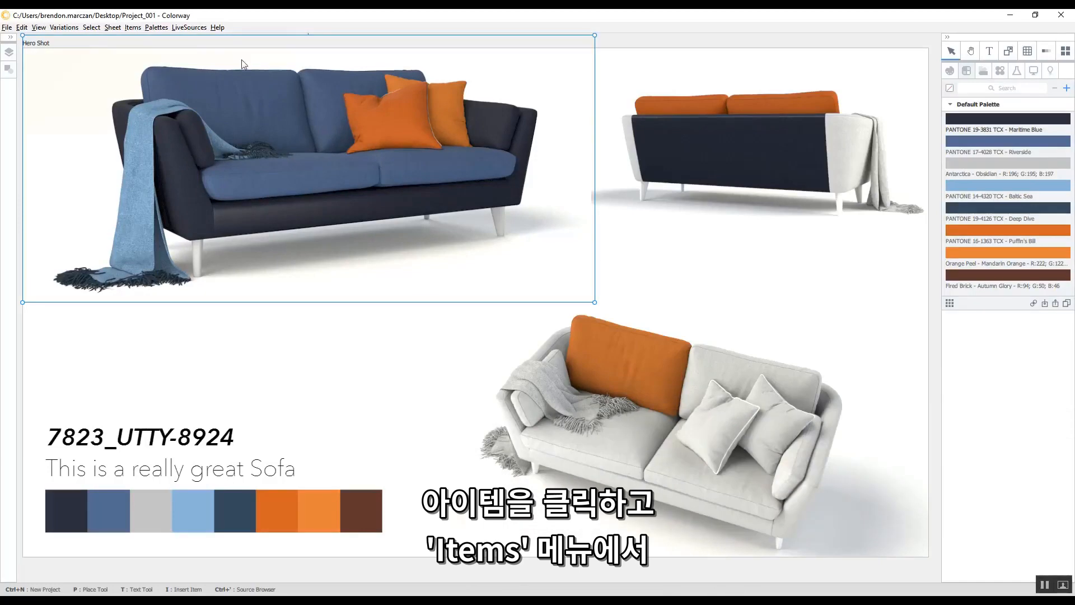
{"action": "left_click", "coordinate": [130, 30]}
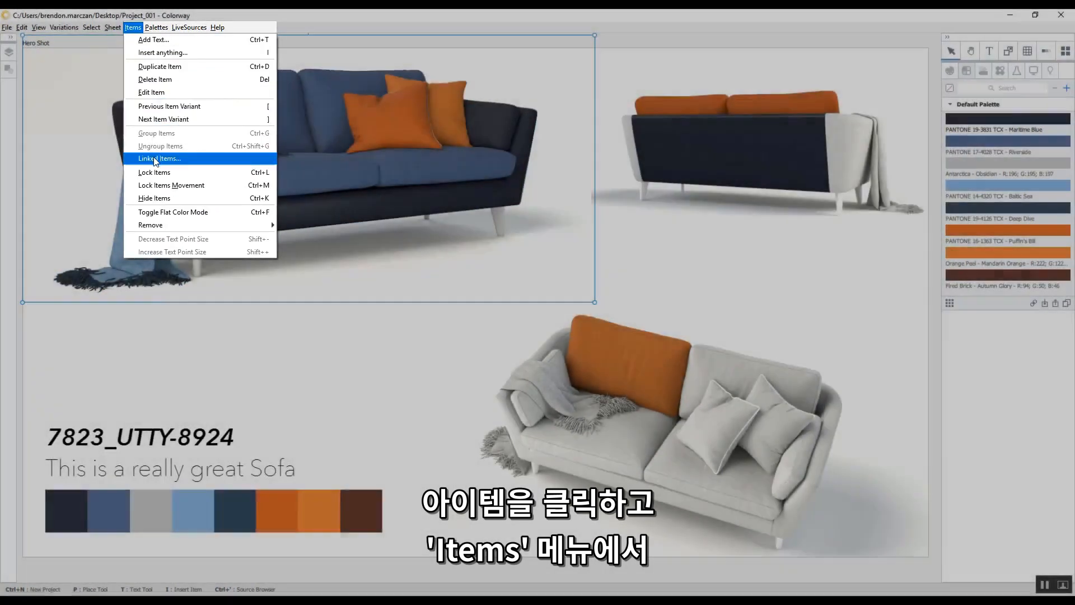
{"action": "left_click", "coordinate": [154, 159]}
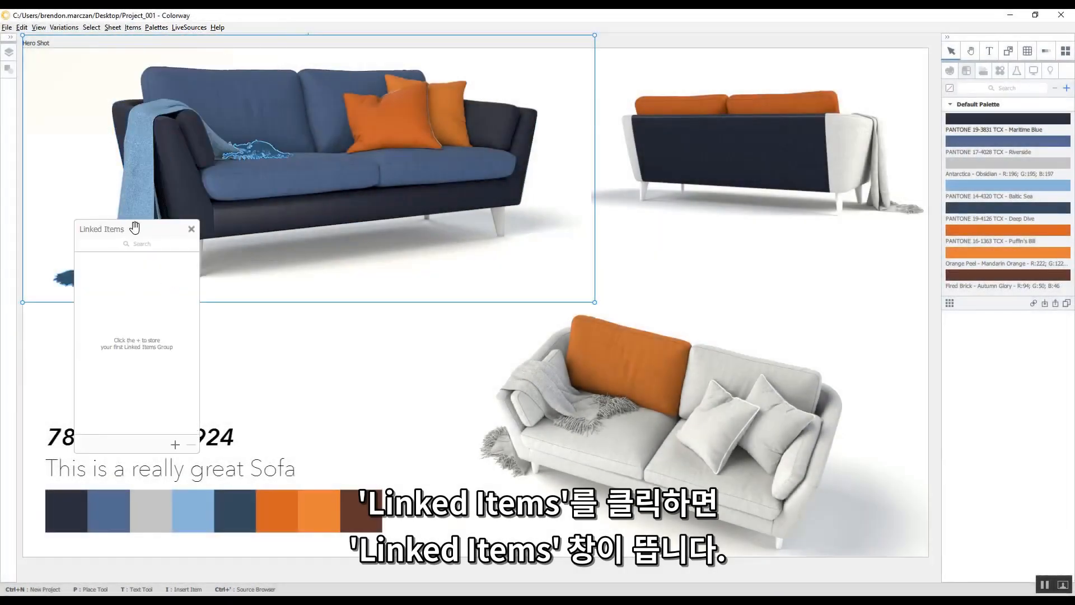
{"action": "left_click_drag", "start_coordinate": [139, 228], "coordinate": [113, 316]}
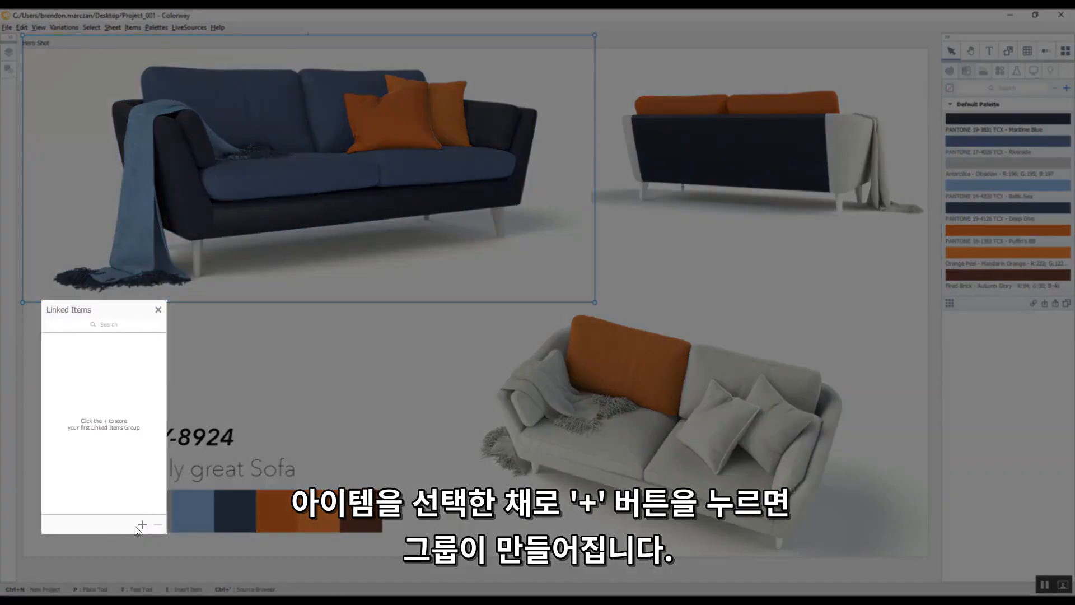
{"action": "left_click", "coordinate": [142, 525]}
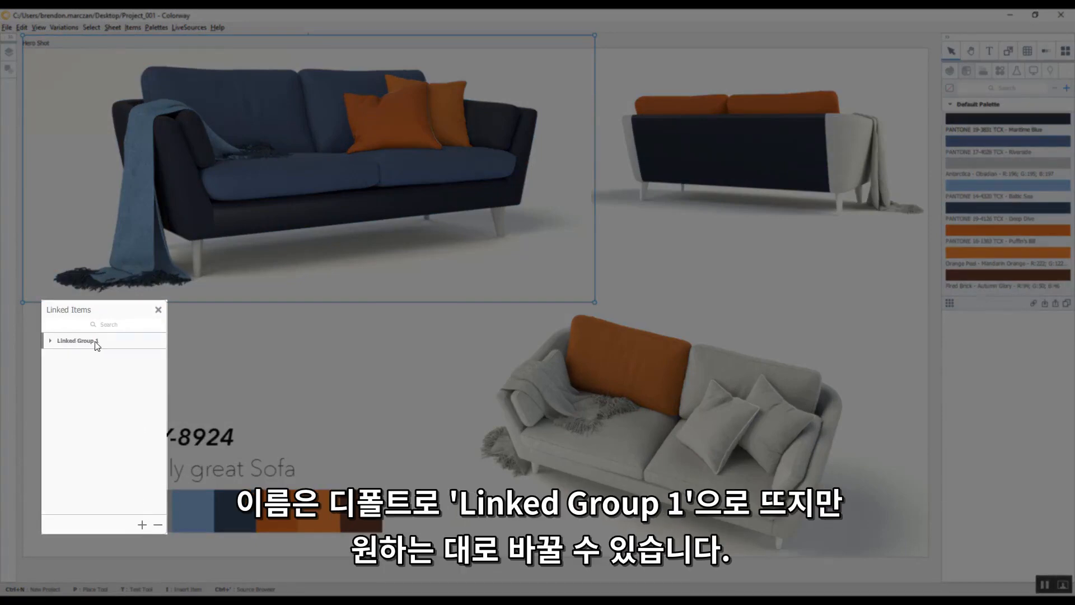
Expand the new linked group and rename it Sofa Group.
{"action": "left_click", "coordinate": [49, 340]}
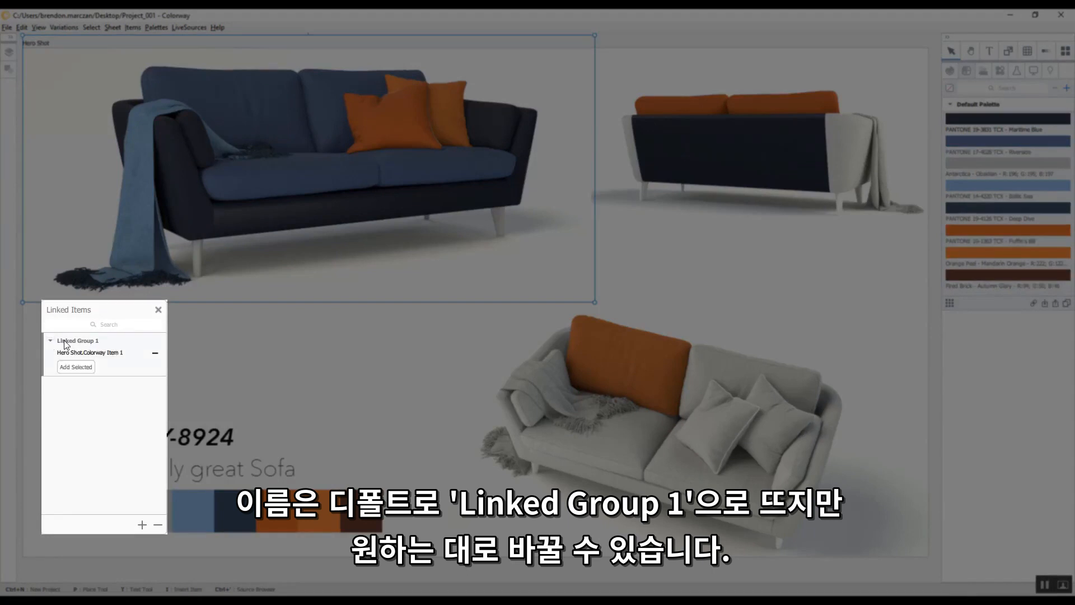
{"action": "double_click", "coordinate": [66, 342]}
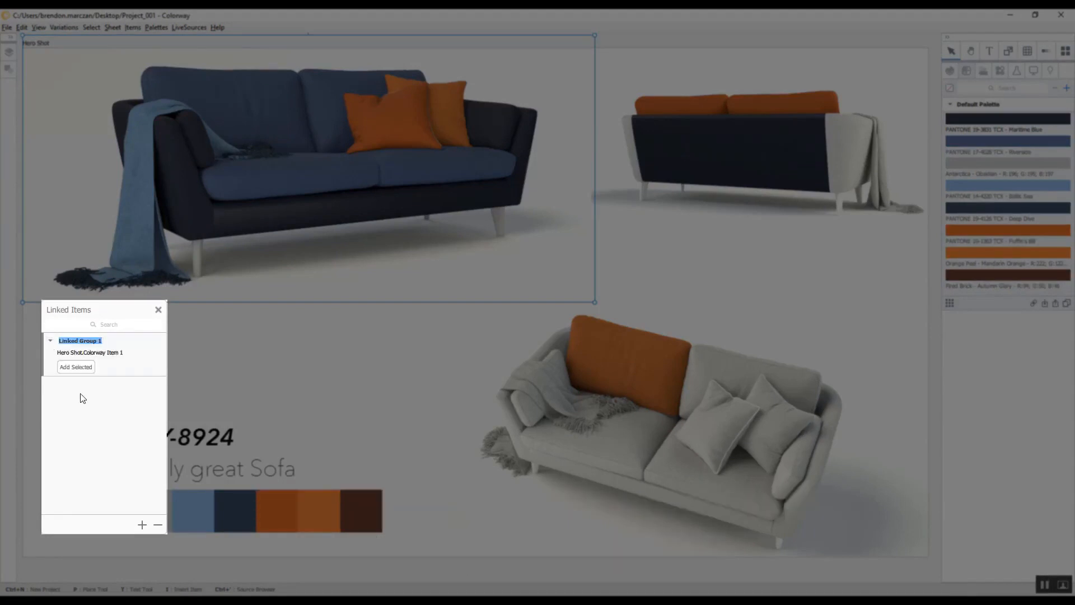
{"action": "type", "text": "Sofa Group"}
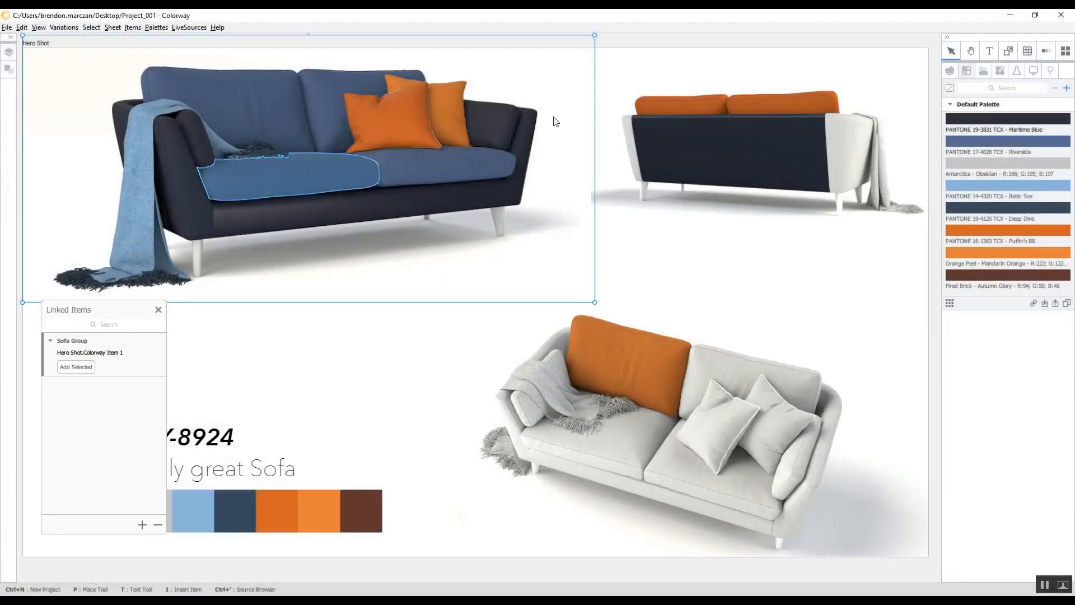
Add the rear-view and top-view sofa items to Sofa Group and clear the selection.
{"action": "left_click", "coordinate": [713, 135]}
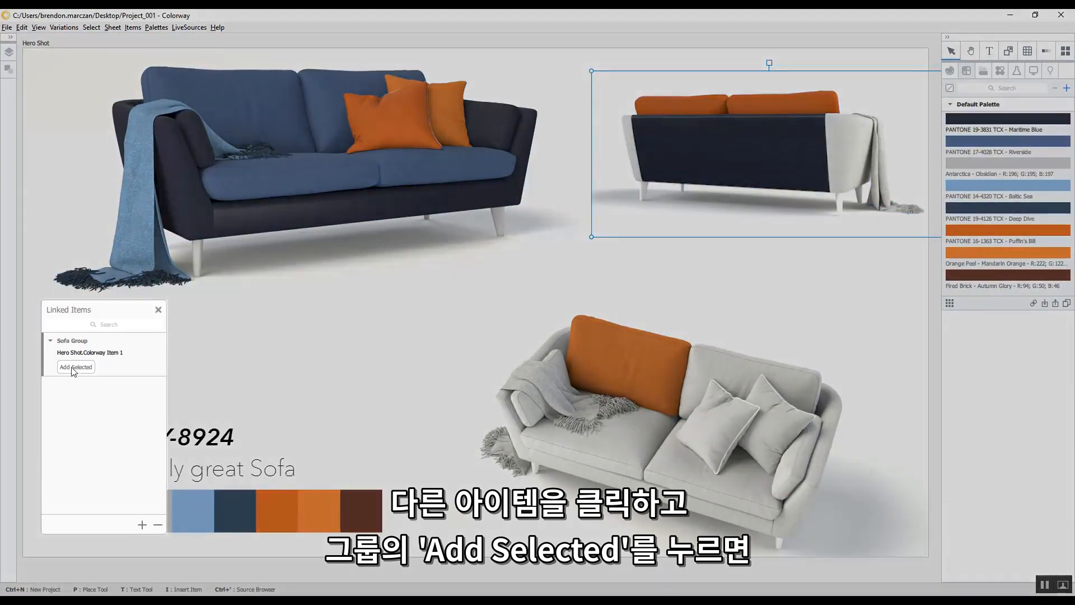
{"action": "left_click", "coordinate": [73, 369]}
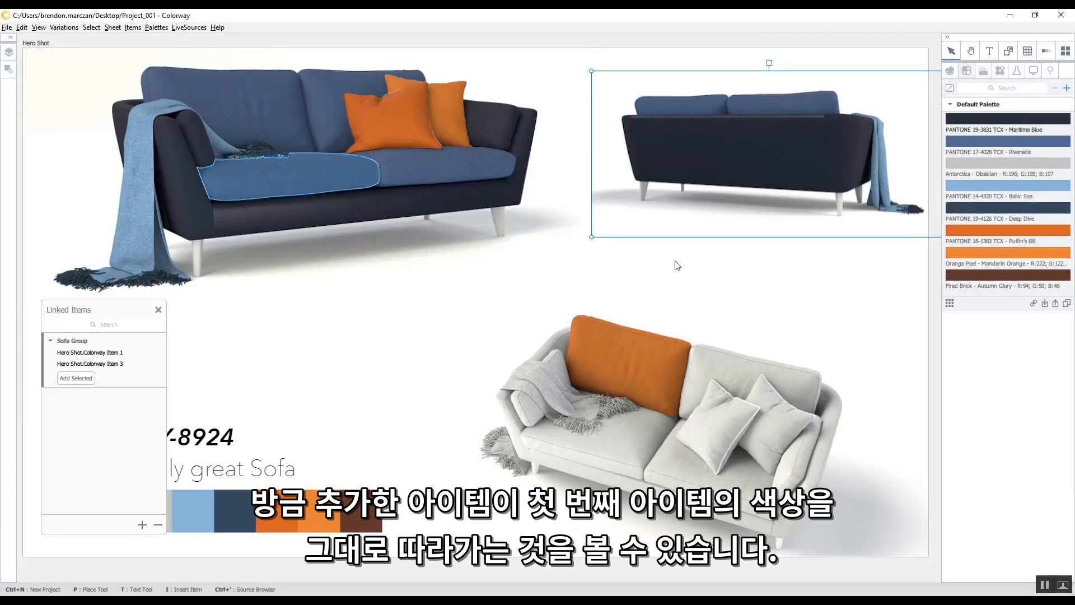
{"action": "left_click", "coordinate": [678, 407]}
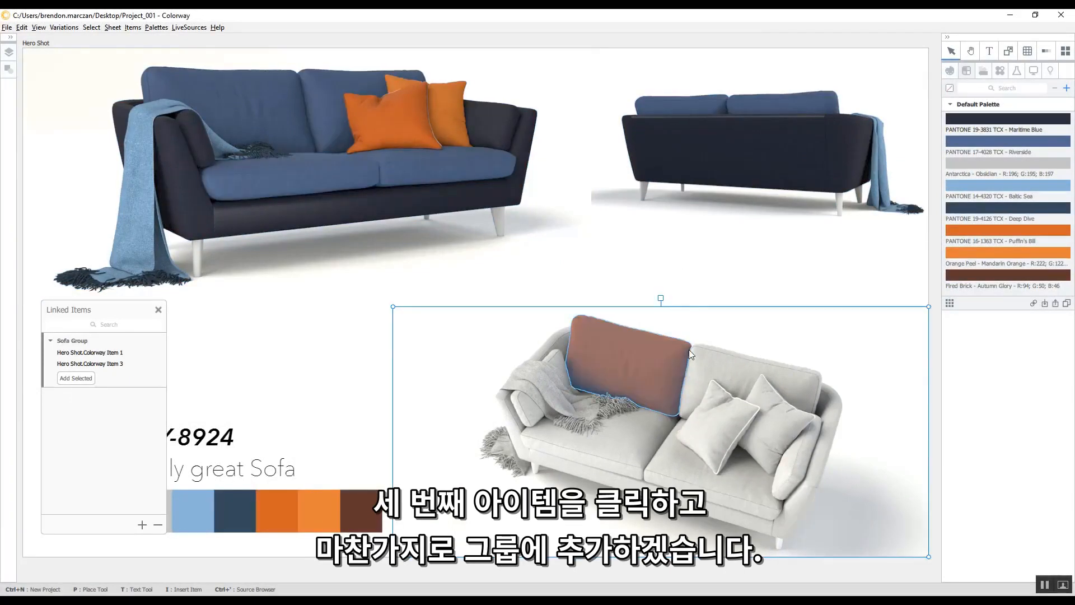
{"action": "left_click", "coordinate": [68, 378]}
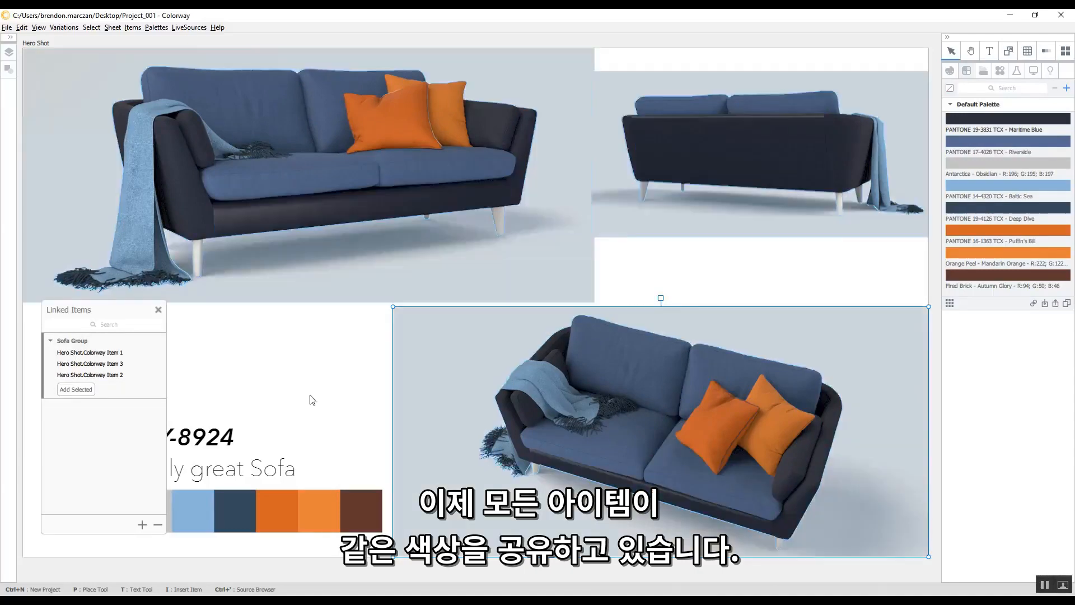
{"action": "left_click", "coordinate": [302, 407]}
Recolour both seat cushions of the linked sofas with PANTONE 16-1363 TCX Puffin's Bill by applying it to the top-view sofa.
{"action": "left_click", "coordinate": [321, 168]}
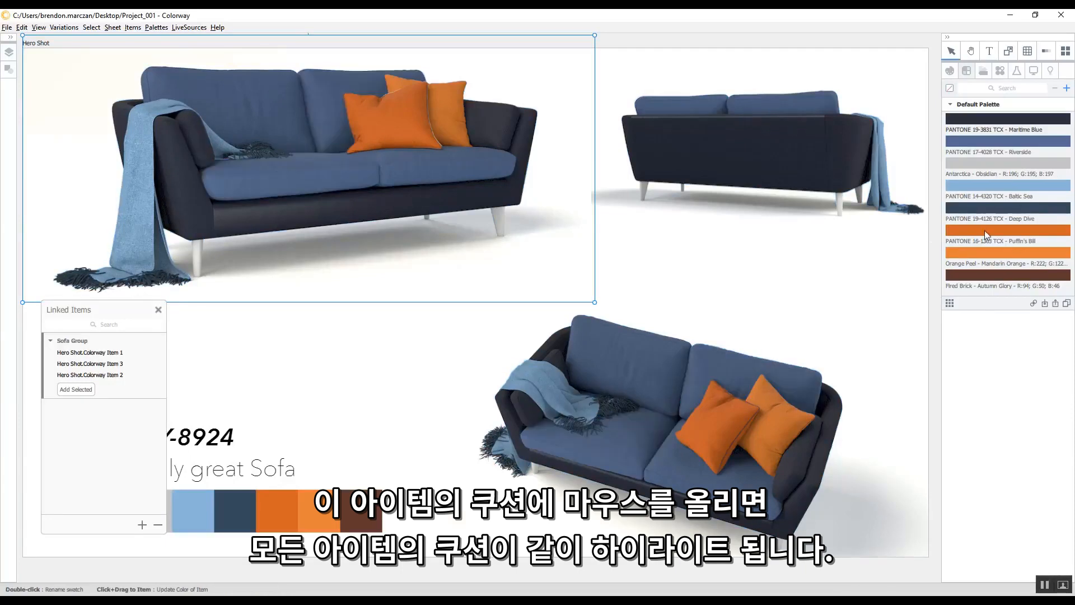
{"action": "left_click_drag", "start_coordinate": [986, 229], "coordinate": [626, 429]}
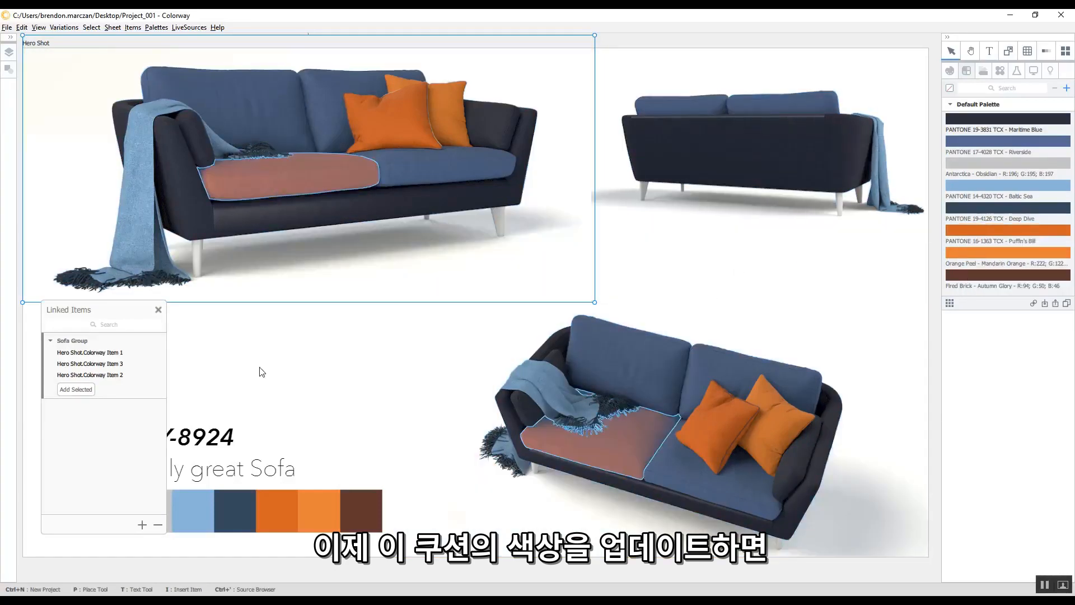
{"action": "left_click", "coordinate": [309, 372]}
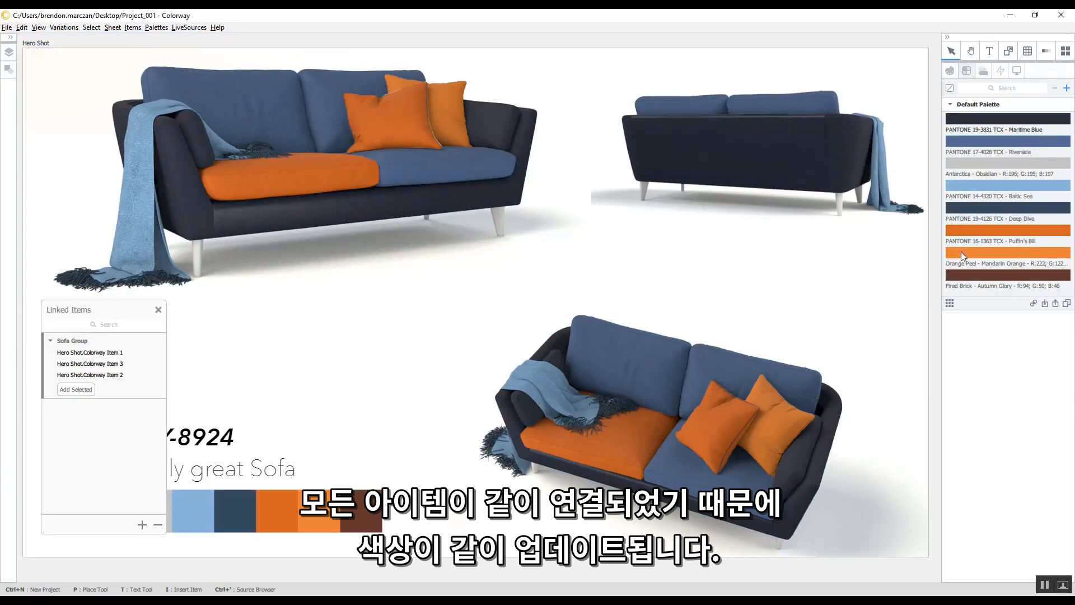
{"action": "left_click_drag", "start_coordinate": [972, 231], "coordinate": [666, 459]}
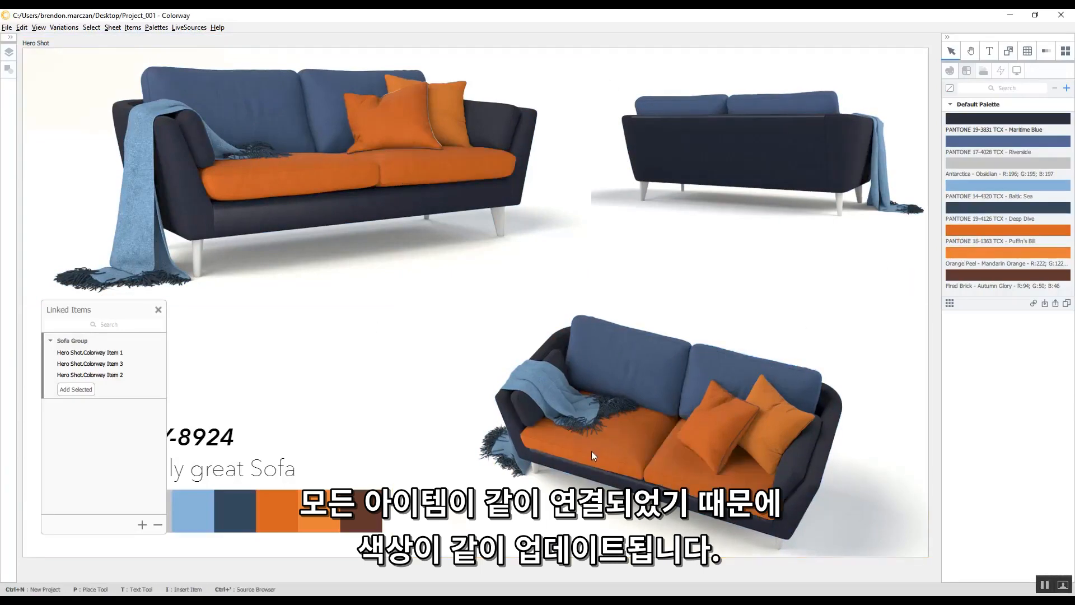
Select the top-view sofa and preview its rear, front and side view variants.
{"action": "left_click", "coordinate": [599, 428]}
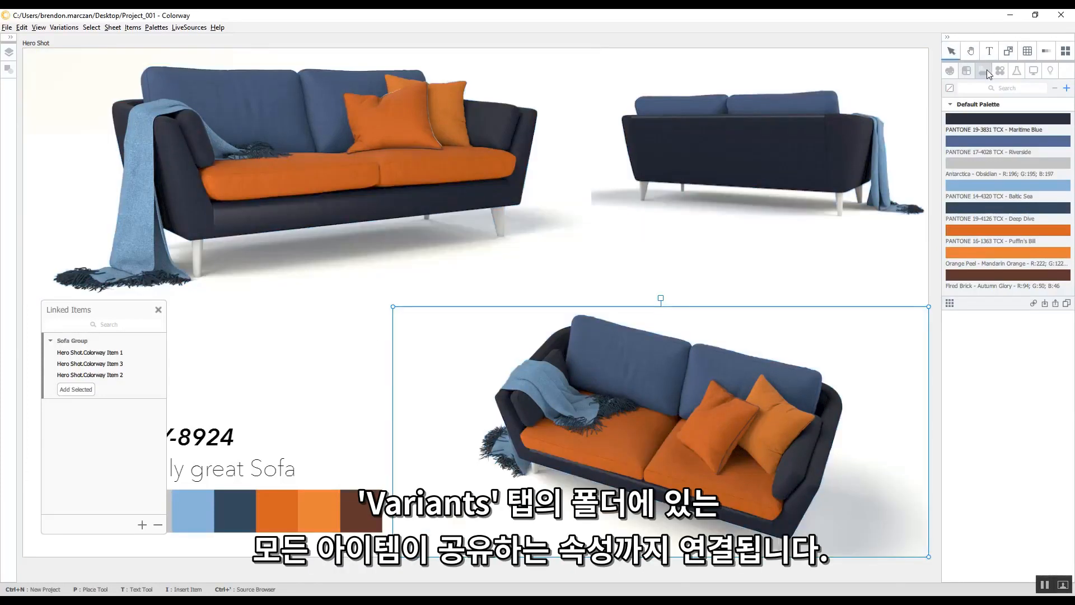
{"action": "left_click", "coordinate": [997, 71]}
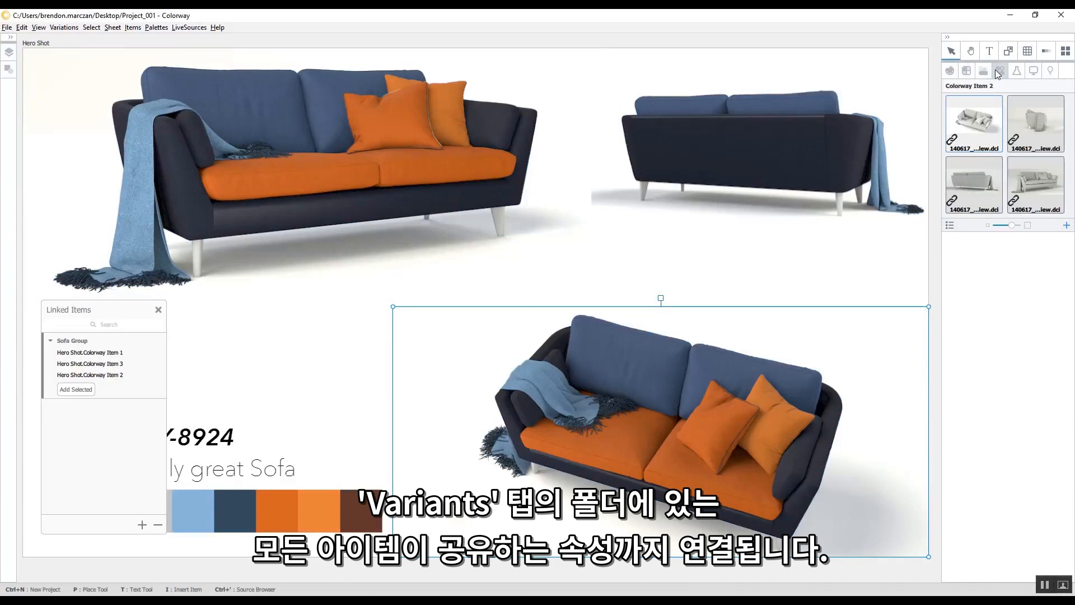
{"action": "mouse_move", "coordinate": [1036, 144]}
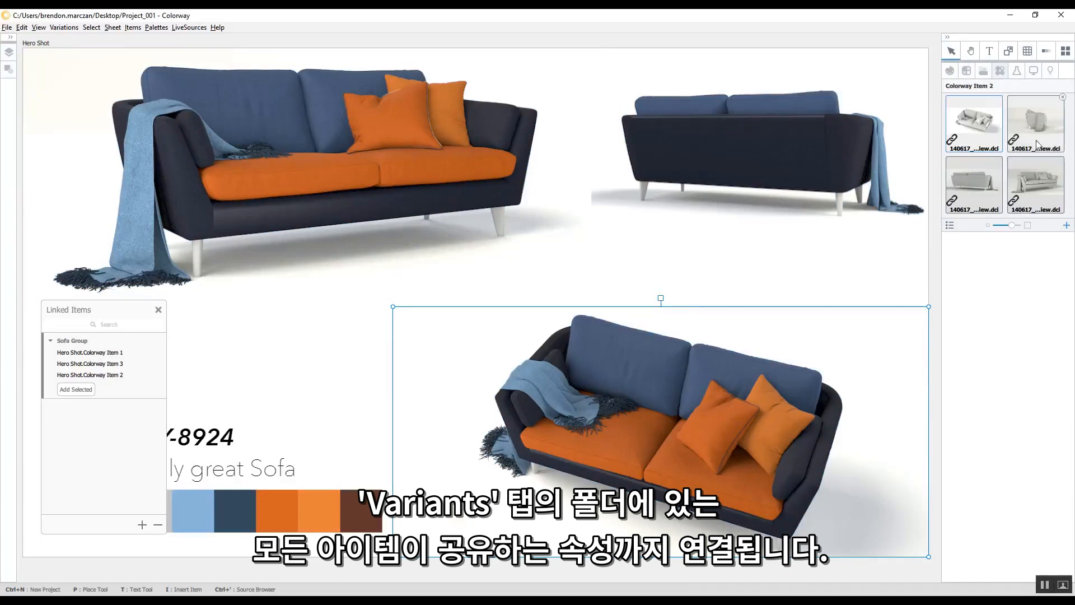
{"action": "left_click", "coordinate": [973, 187]}
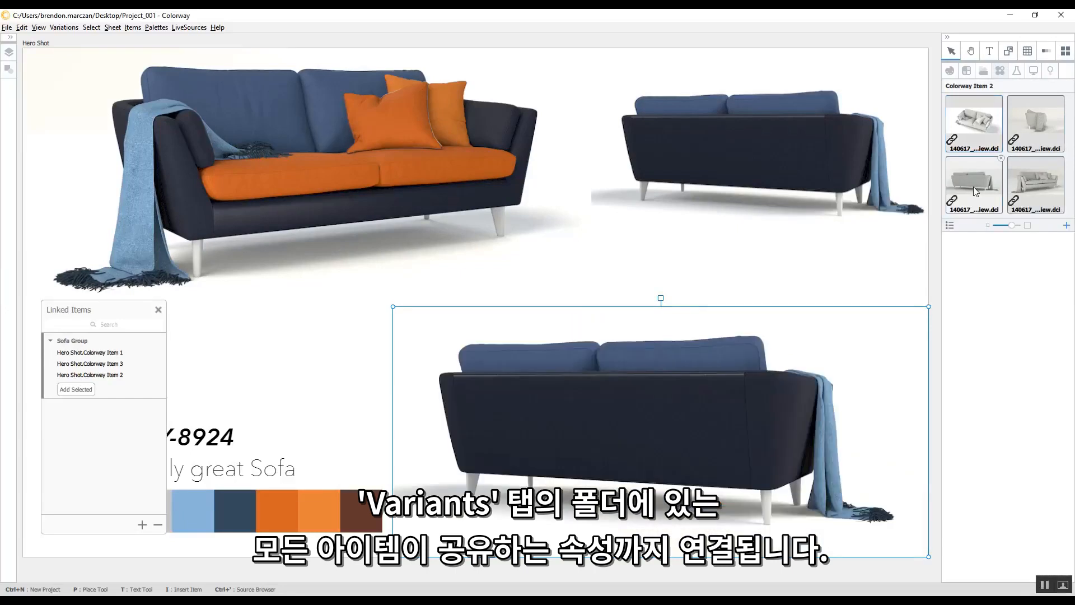
{"action": "left_click", "coordinate": [1030, 183]}
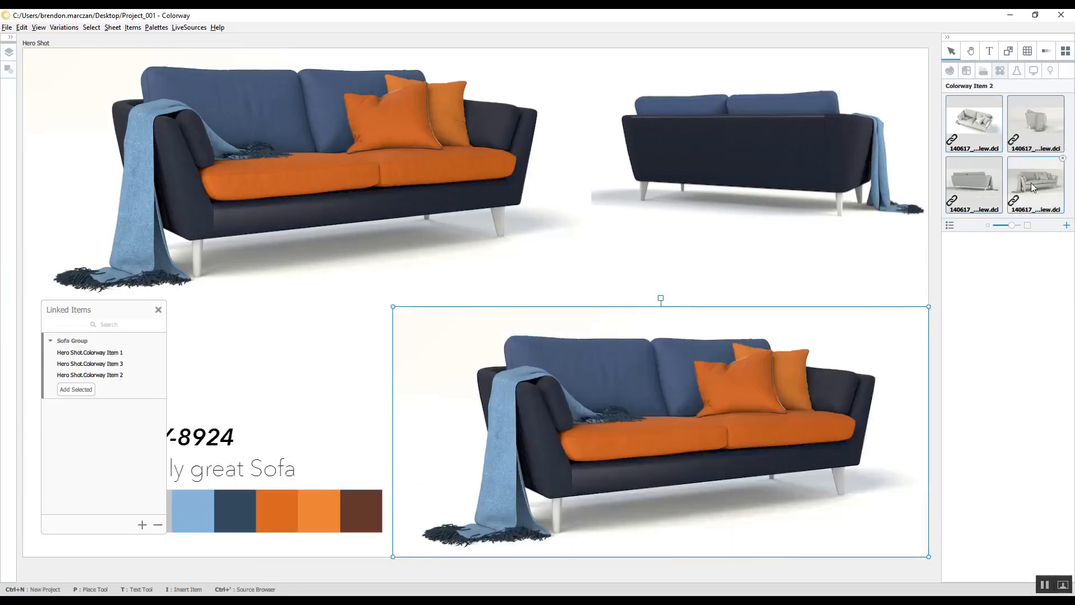
{"action": "left_click", "coordinate": [1036, 134]}
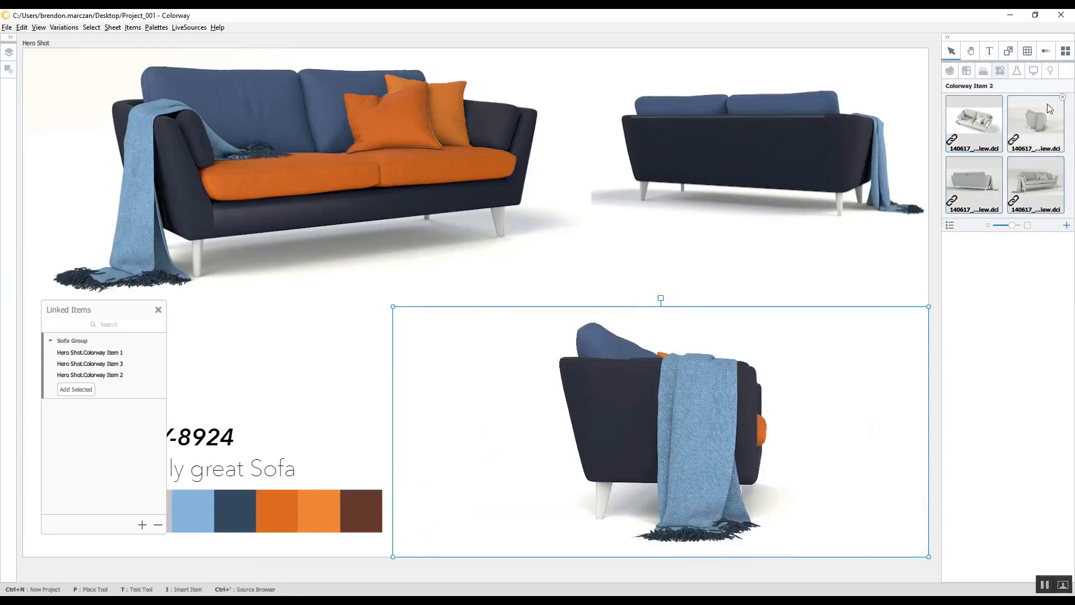
Recolour the throw on the side-view sofa with Fired Brick - Autumn Glory from the Default Palette.
{"action": "left_click", "coordinate": [982, 70]}
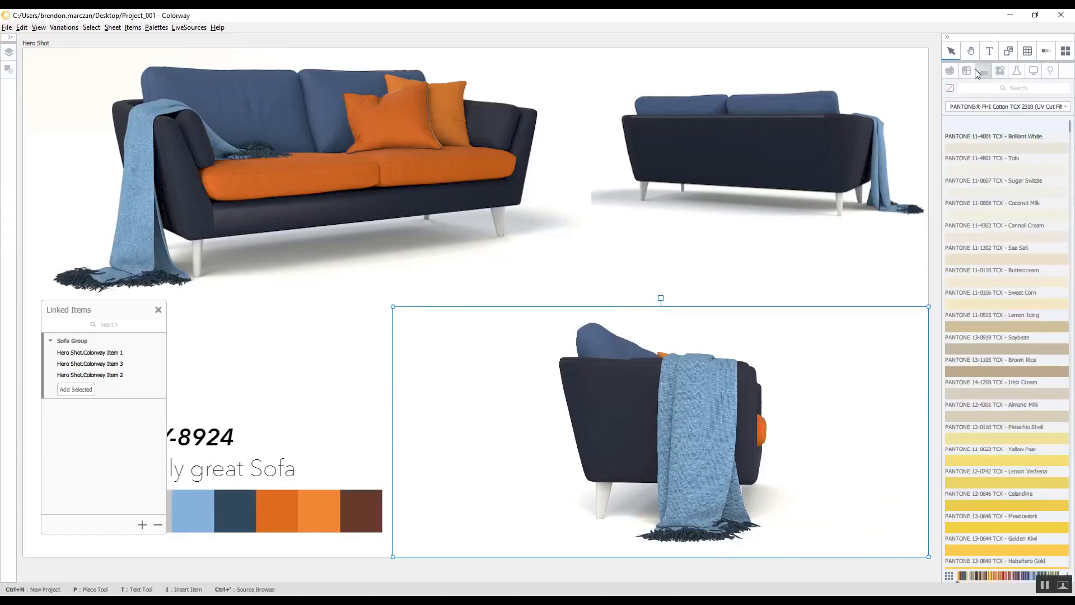
{"action": "left_click", "coordinate": [973, 69]}
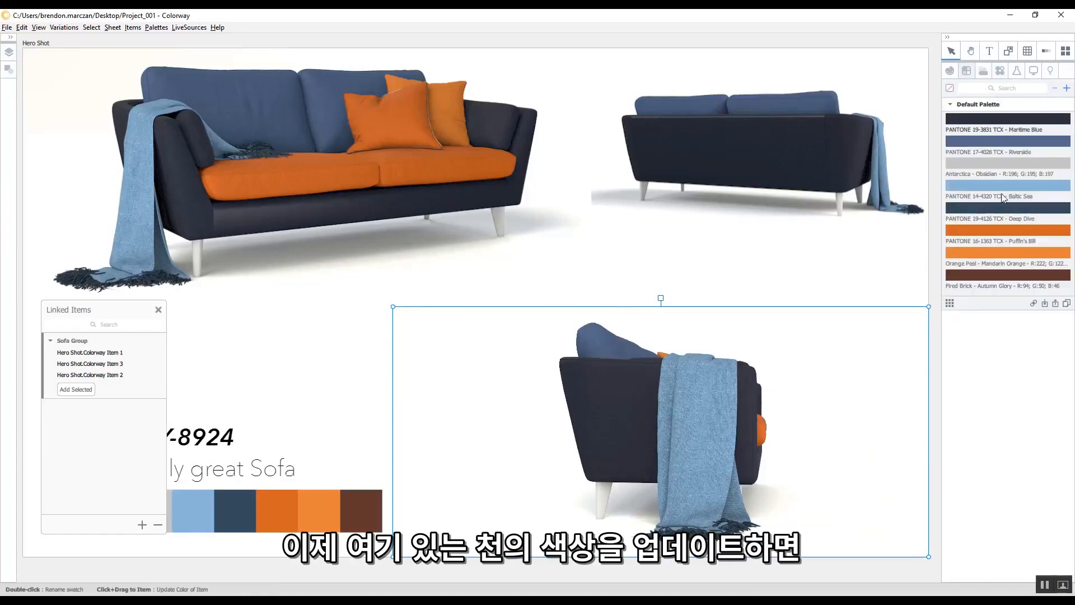
{"action": "left_click_drag", "start_coordinate": [1008, 275], "coordinate": [698, 393]}
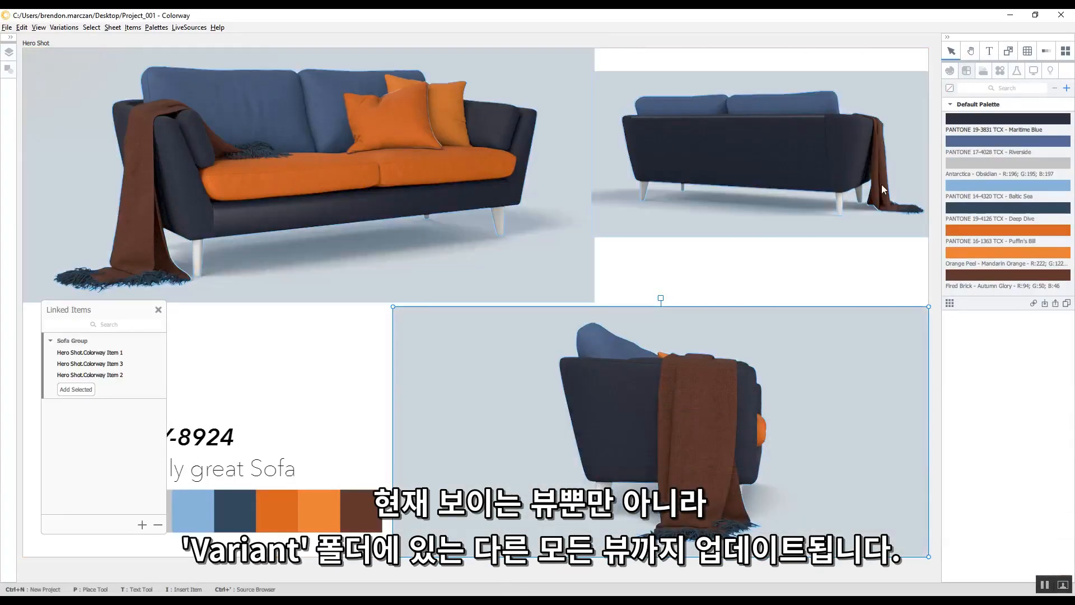
Check the throw's colour in the item's other view variants, ending on the top-down view.
{"action": "left_click", "coordinate": [1000, 70]}
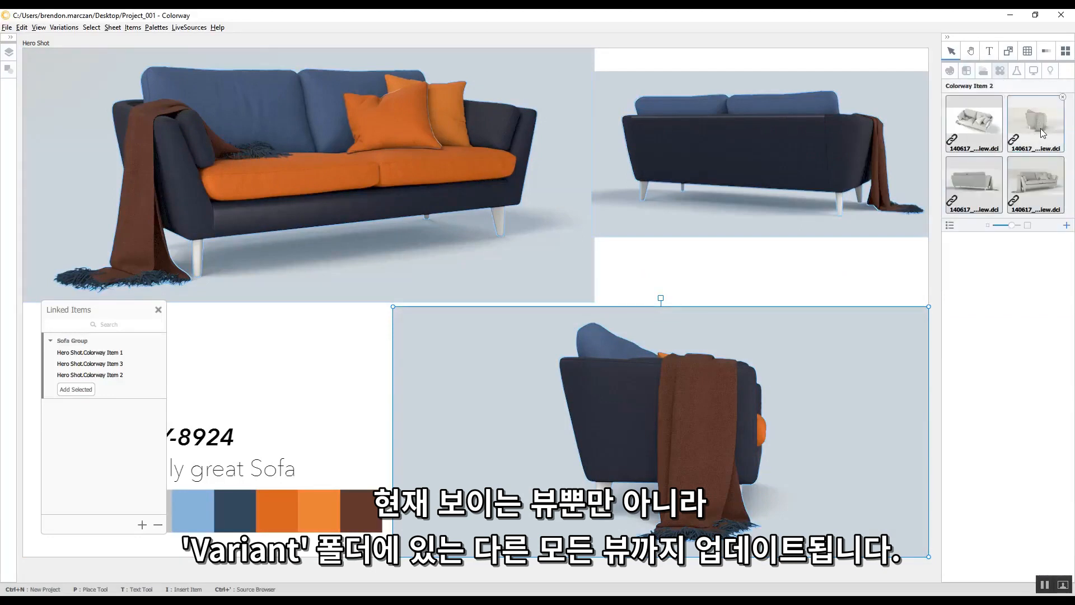
{"action": "left_click", "coordinate": [1043, 183]}
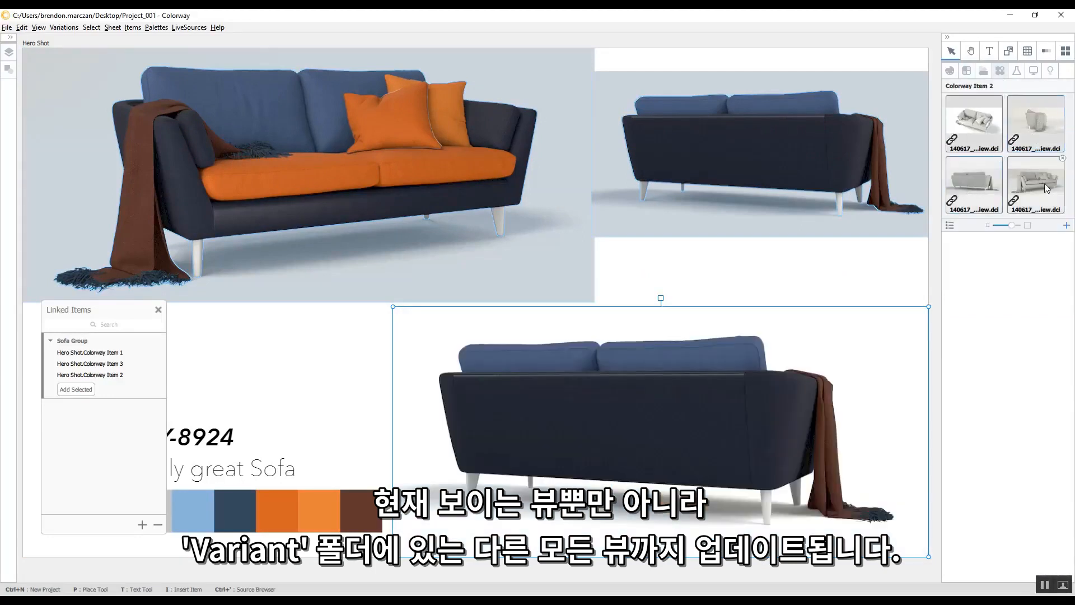
{"action": "left_click", "coordinate": [979, 121]}
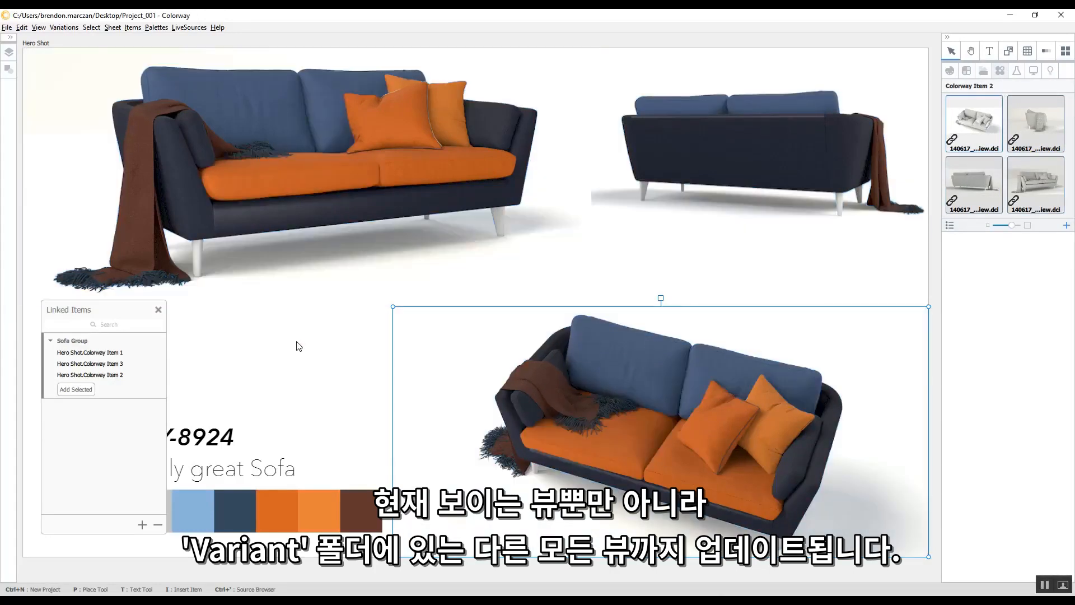
Remove all three sofa items from Sofa Group one by one and delete the emptied group from the linked items.
{"action": "left_click", "coordinate": [298, 346]}
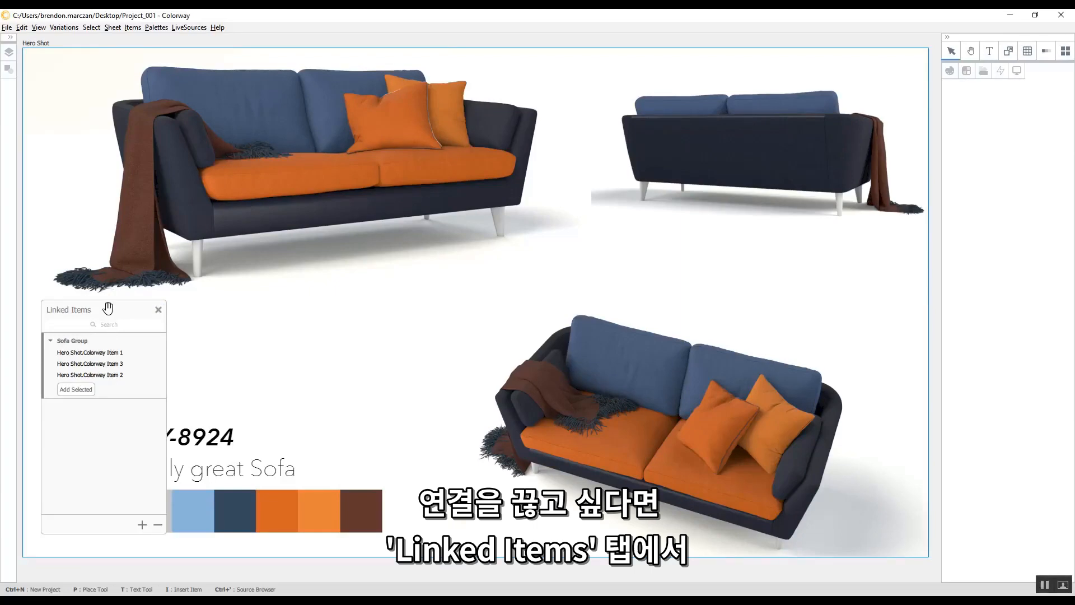
{"action": "left_click_drag", "start_coordinate": [108, 307], "coordinate": [109, 279]}
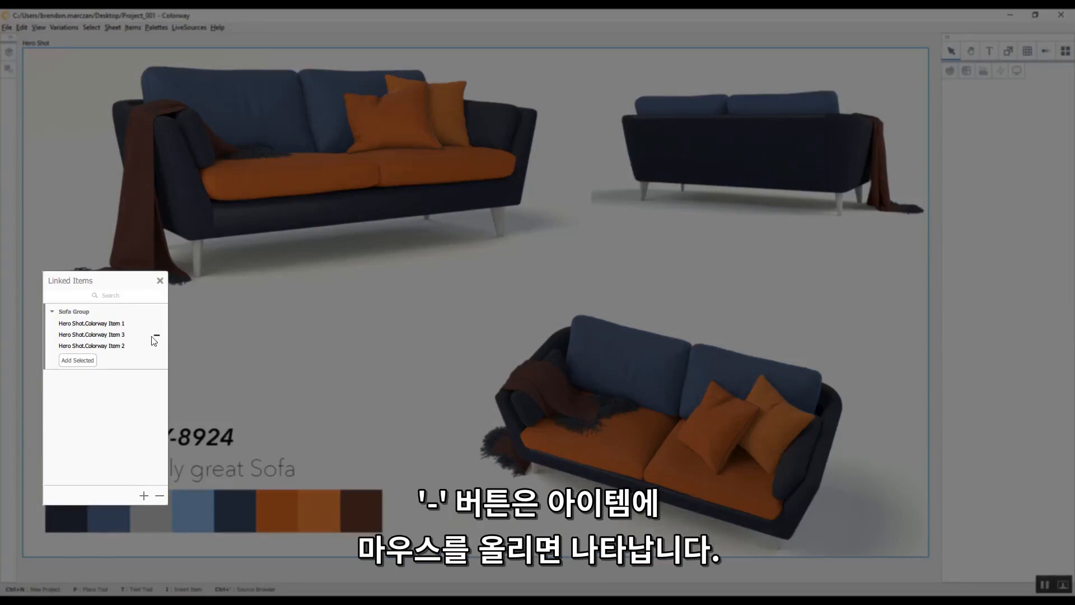
{"action": "left_click", "coordinate": [157, 336]}
{"action": "mouse_move", "coordinate": [159, 337]}
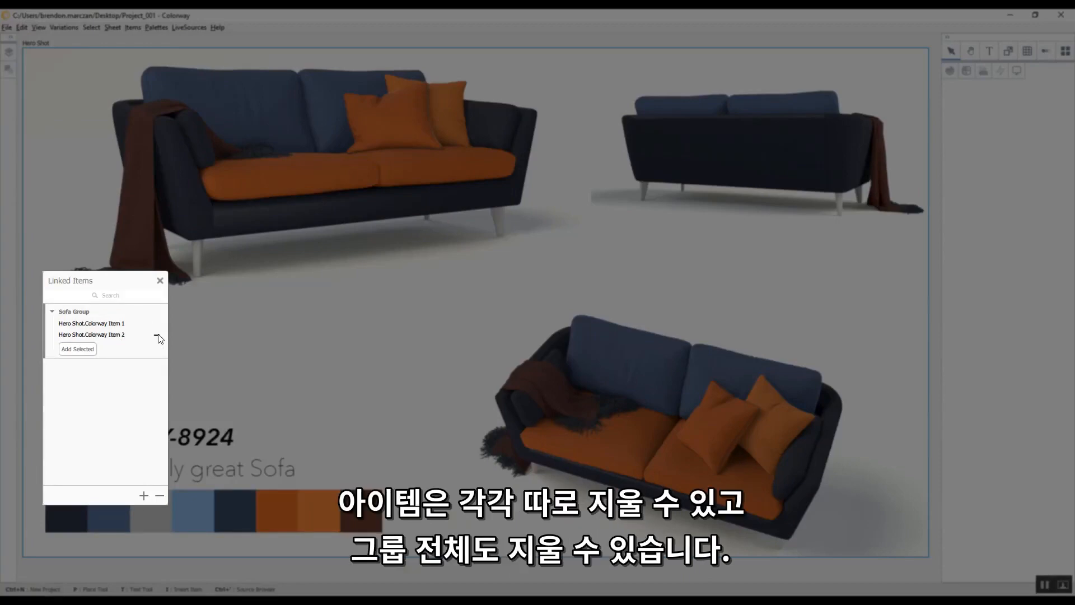
{"action": "left_click", "coordinate": [158, 336]}
{"action": "left_click", "coordinate": [157, 324]}
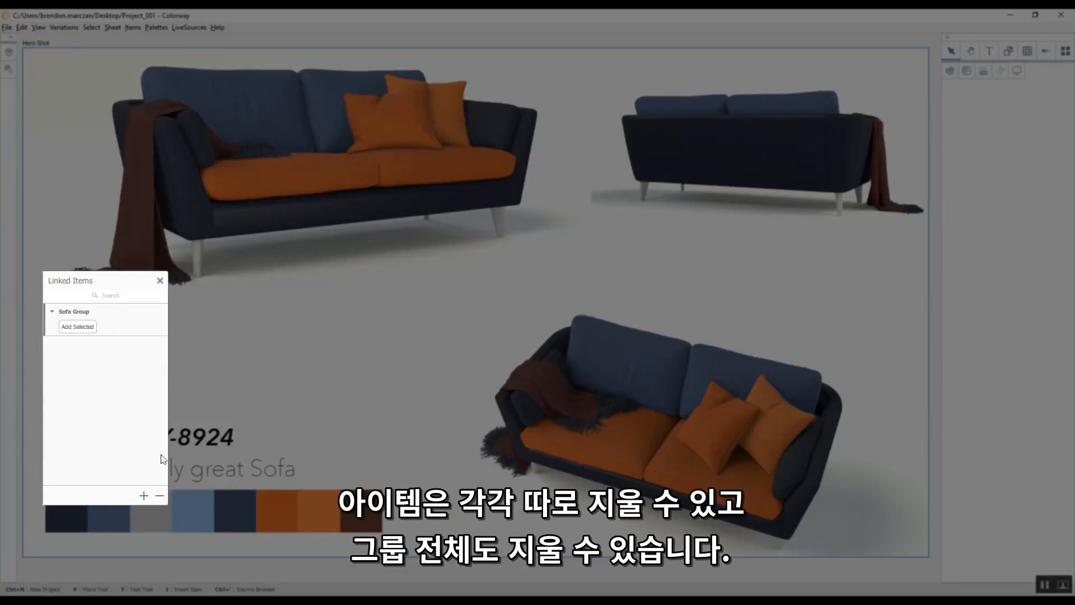
{"action": "left_click", "coordinate": [160, 496]}
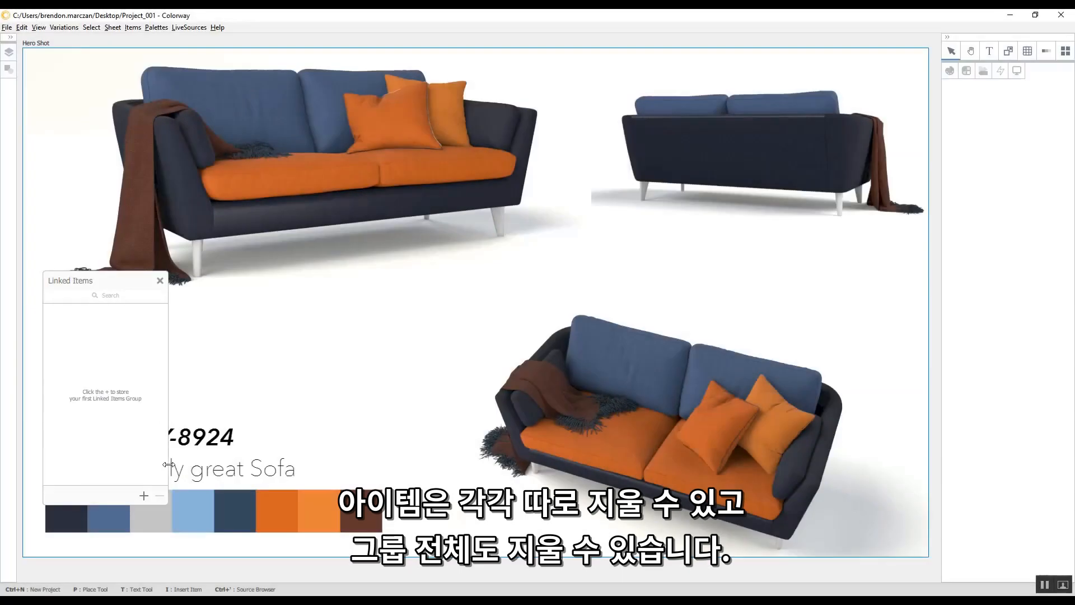
{"action": "left_click", "coordinate": [159, 280]}
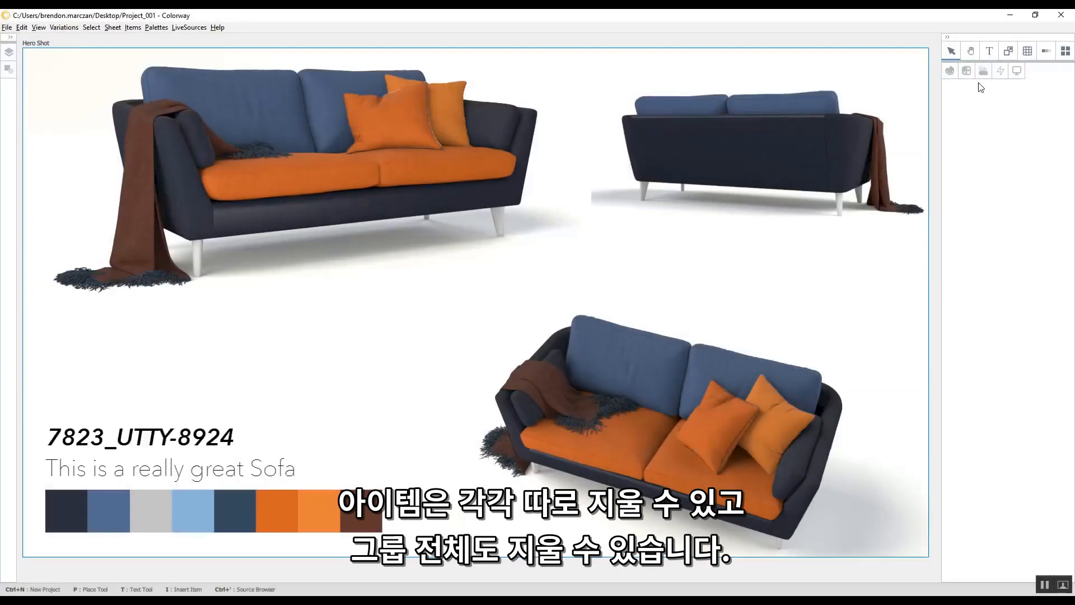
Recolour both seat cushions of the unlinked top-view sofa with PANTONE 14-4320 TCX Baltic Sea from the Default Palette.
{"action": "left_click", "coordinate": [965, 71]}
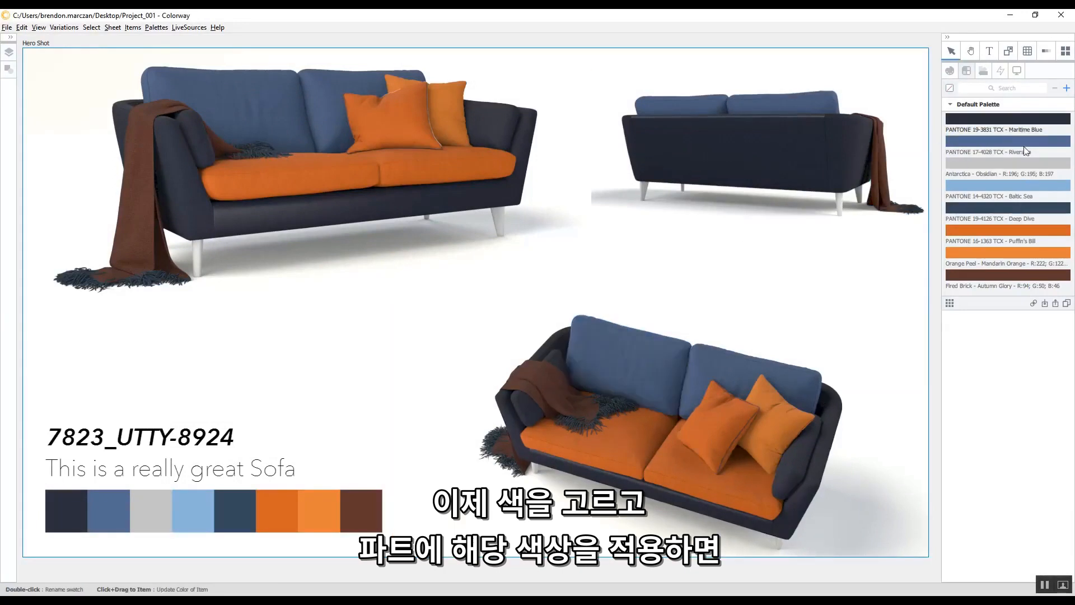
{"action": "left_click_drag", "start_coordinate": [1000, 187], "coordinate": [620, 431]}
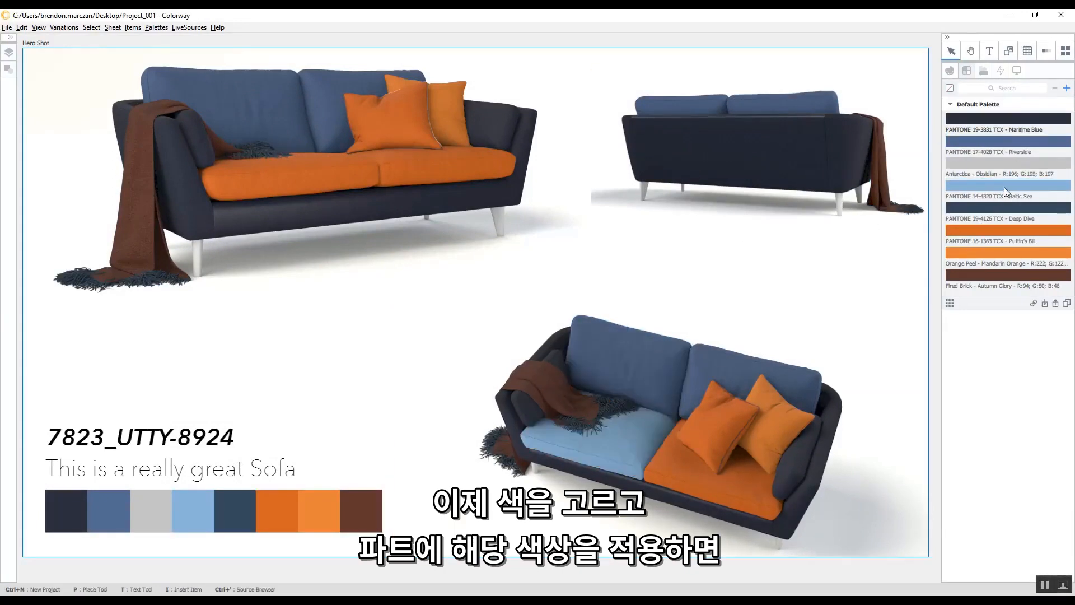
{"action": "left_click_drag", "start_coordinate": [1003, 187], "coordinate": [671, 458]}
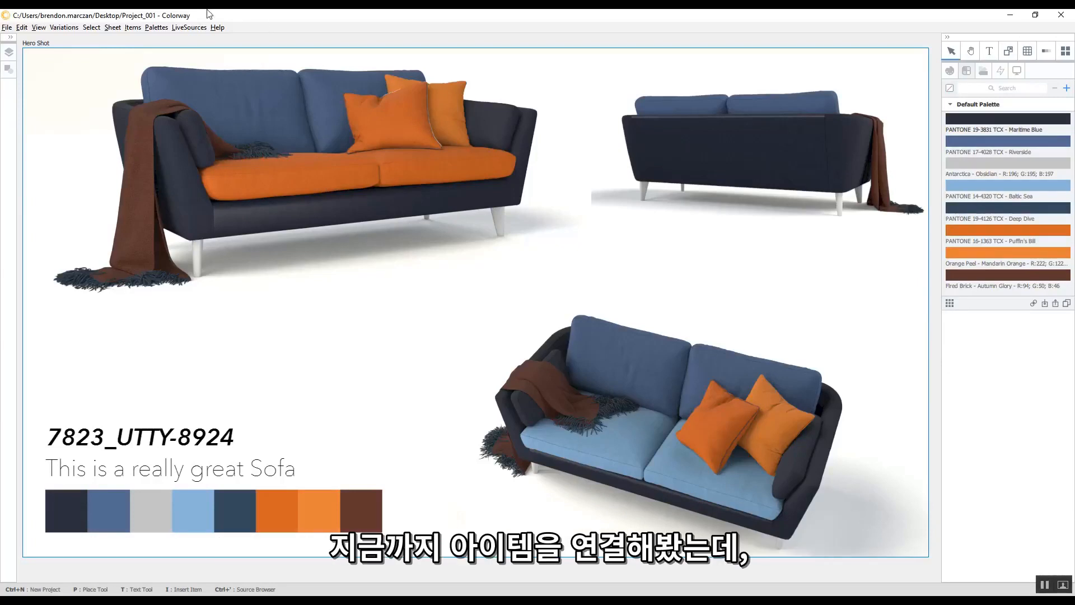
Create a new linked items group with the large front-view sofa selected.
{"action": "left_click", "coordinate": [135, 27]}
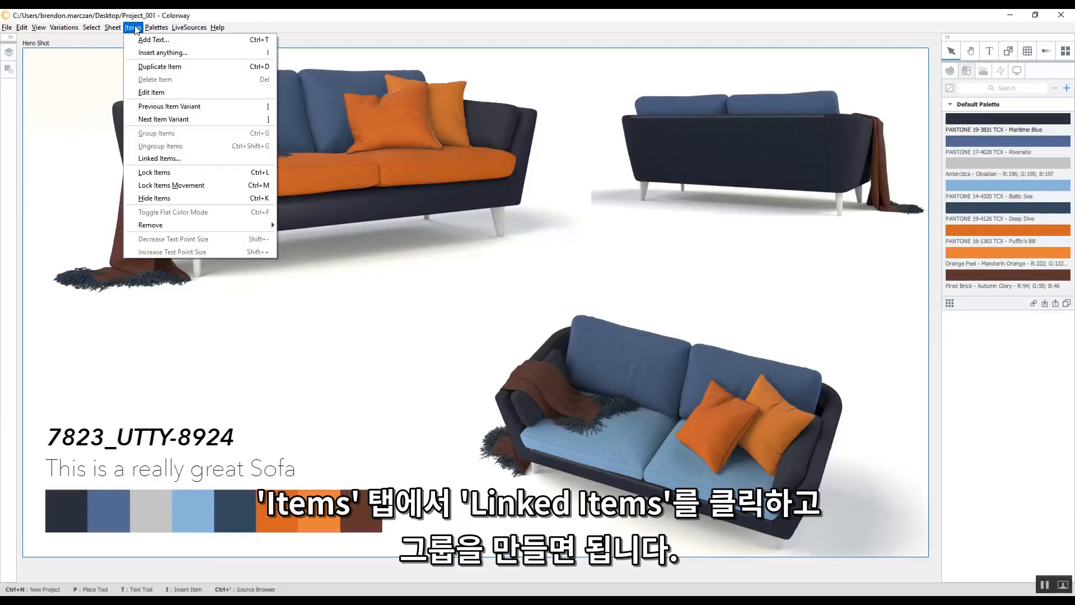
{"action": "left_click", "coordinate": [155, 159]}
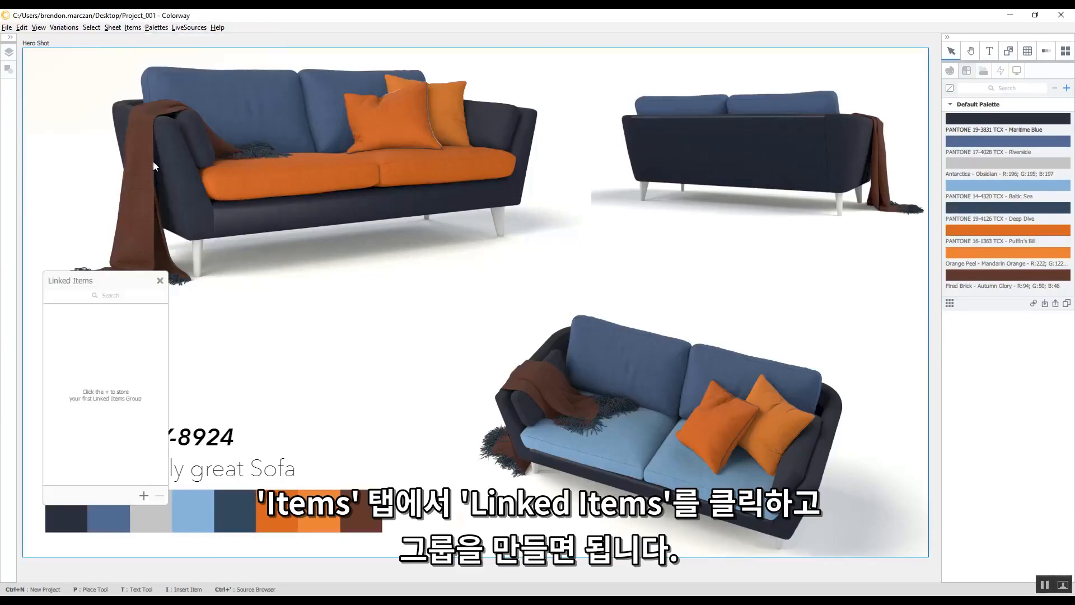
{"action": "left_click", "coordinate": [255, 158]}
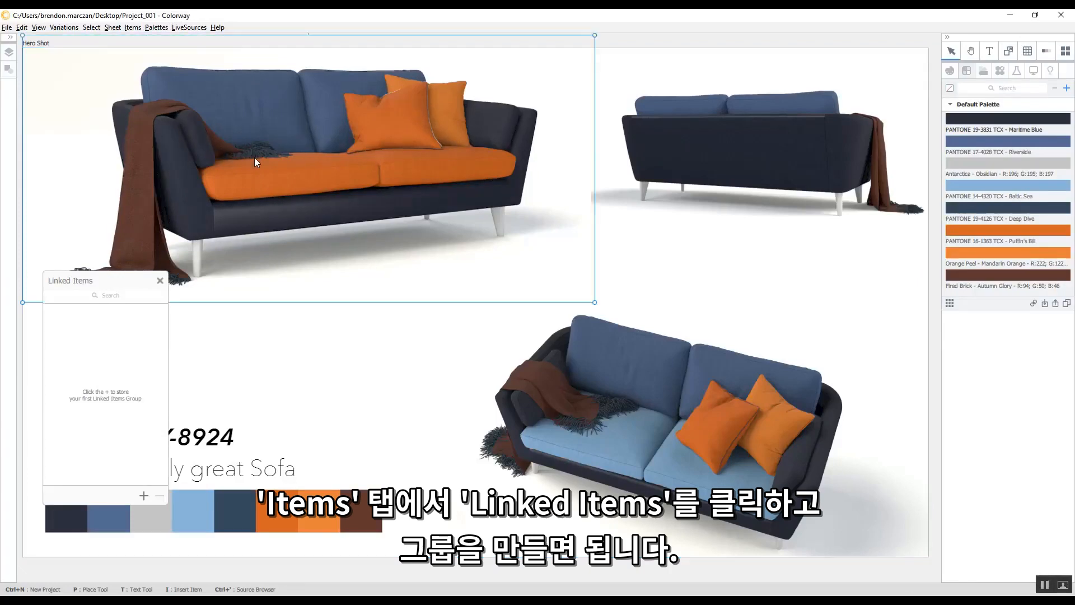
{"action": "left_click", "coordinate": [144, 494]}
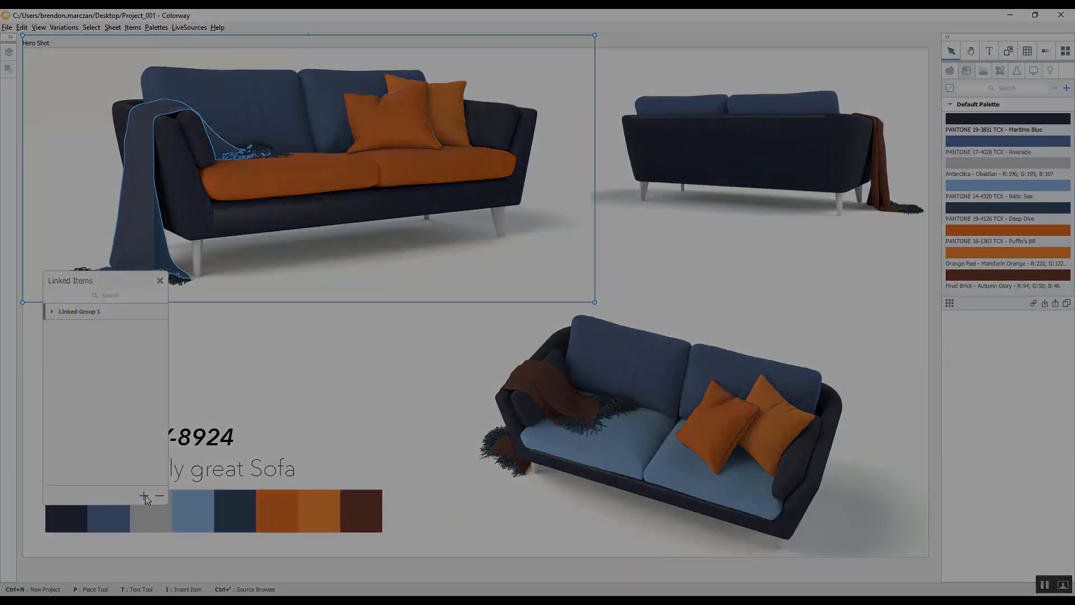